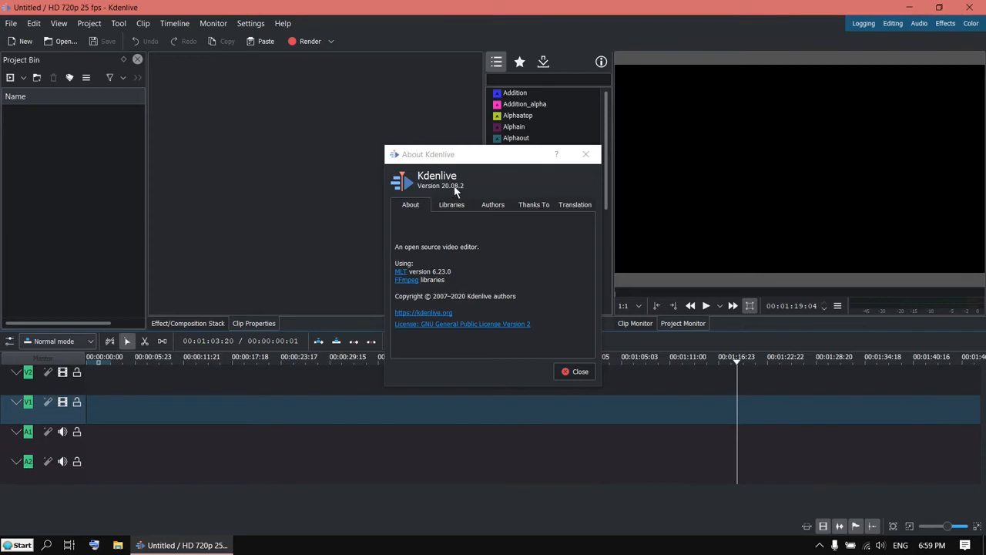
Close the About Kdenlive 20.08.2 dialog to reveal the empty HD 720p 25 fps project.
left_click(579, 371)
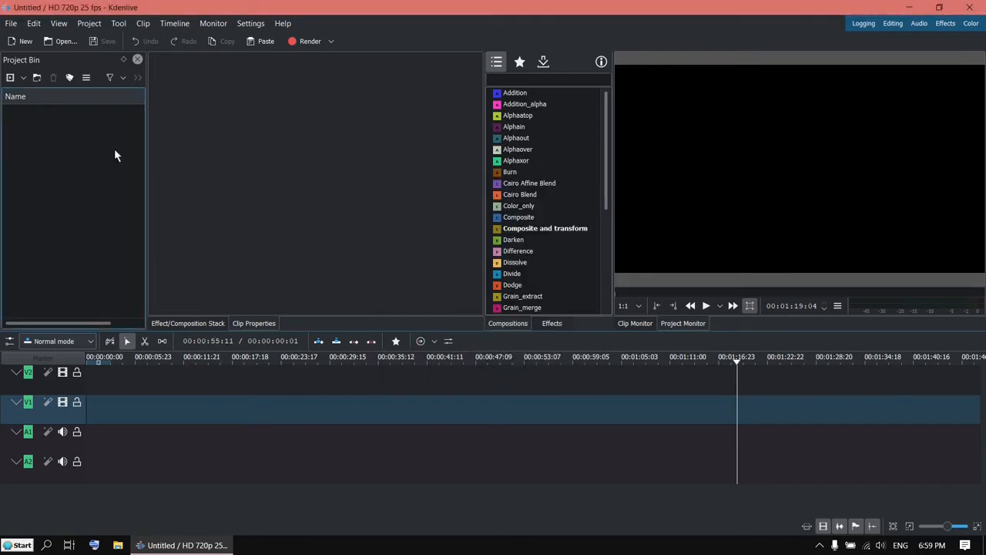
Insert a new video track above V2.
right_click(66, 385)
left_click(84, 392)
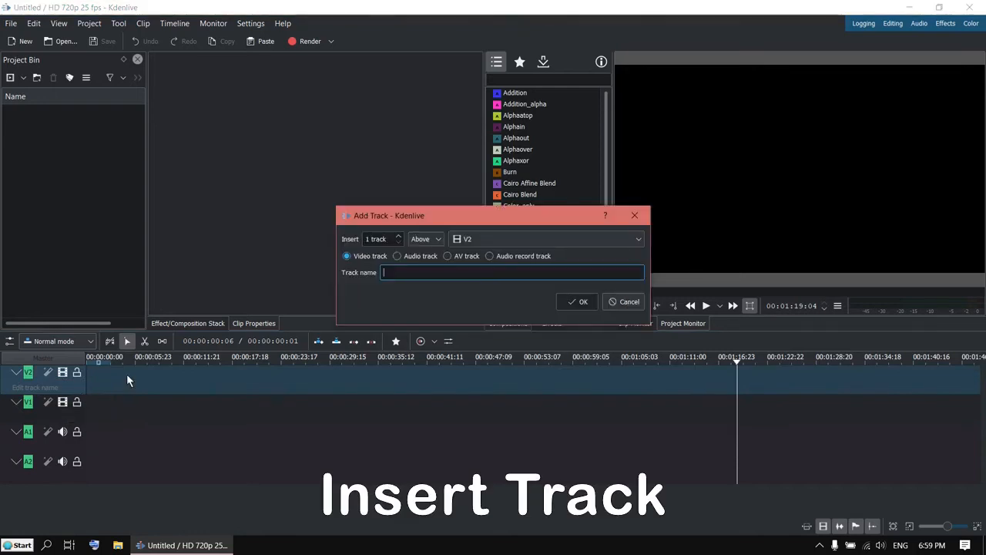
left_click(582, 305)
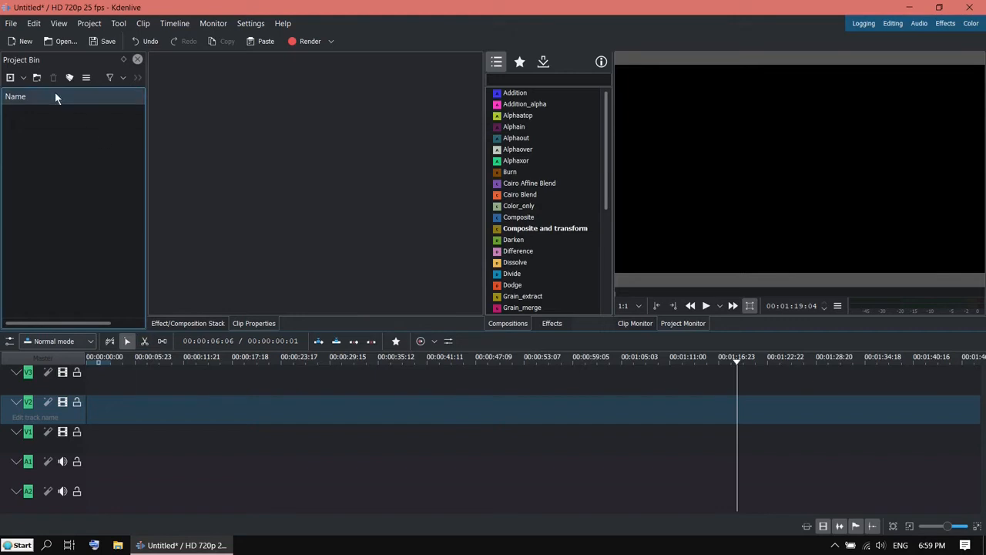
Start a new title clip with the two-line text 'HALLOWEEN' / 'PARTY'.
left_click(24, 78)
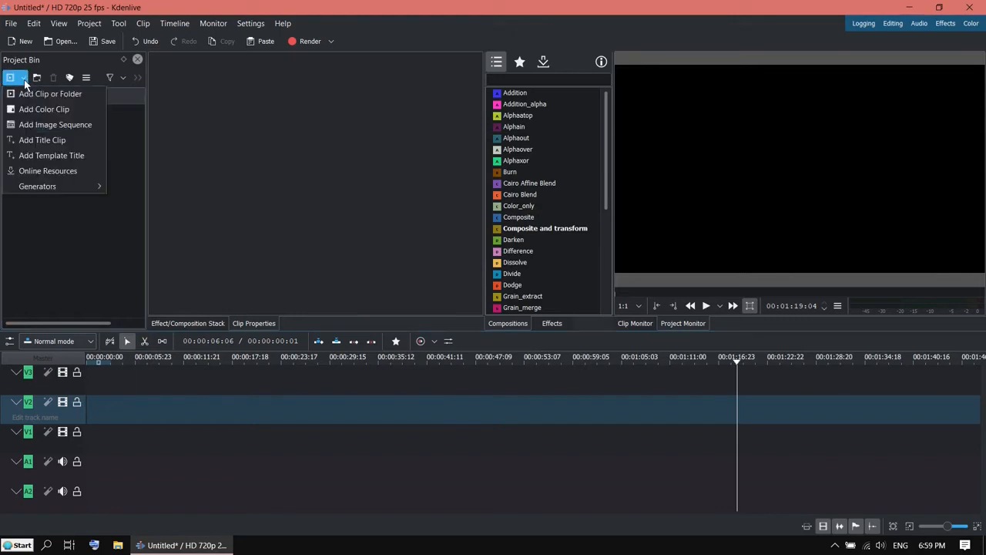
left_click(59, 143)
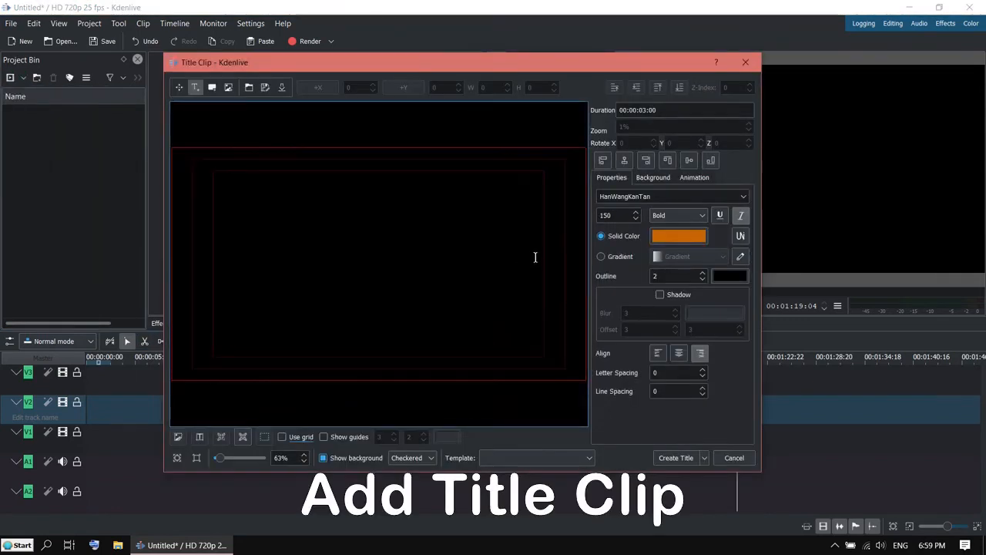
left_click(378, 262)
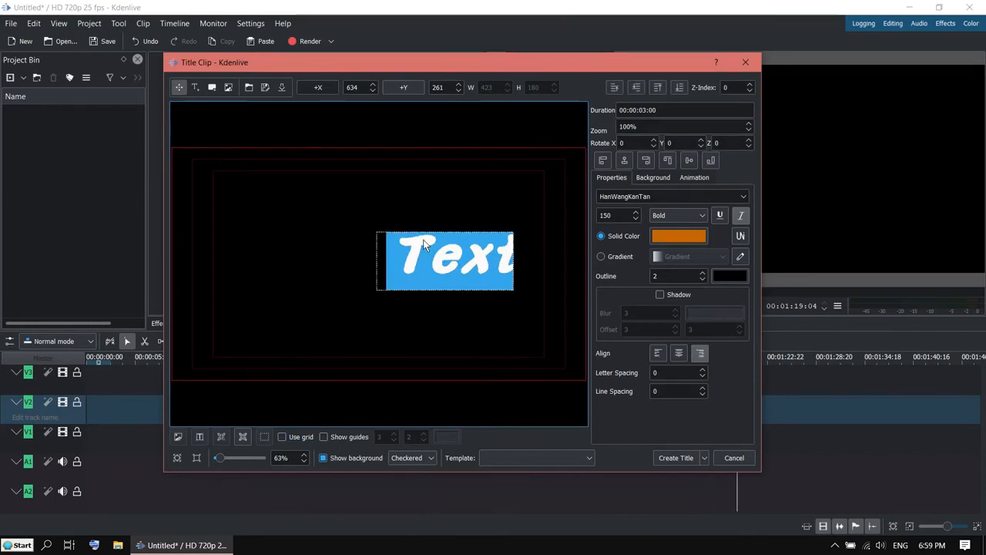
type("HALL")
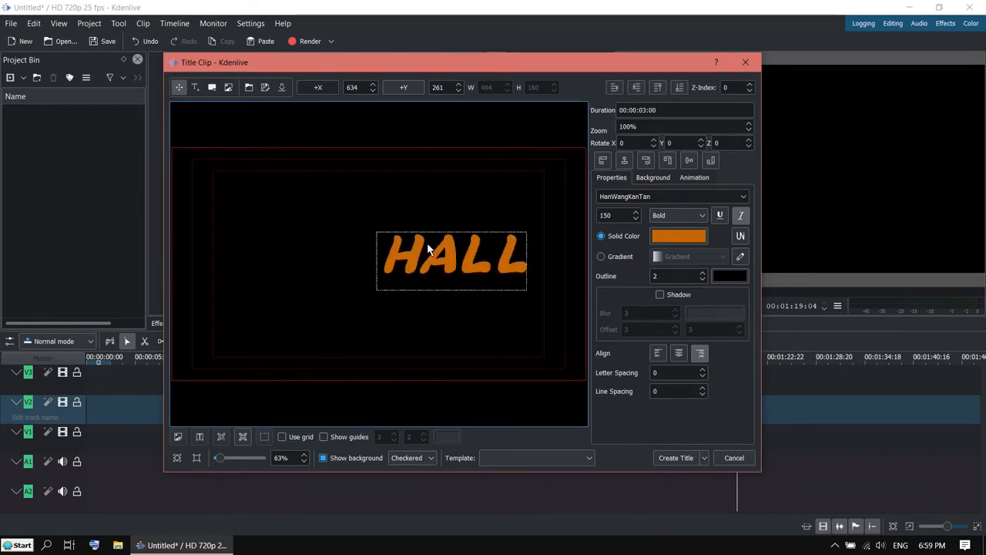
type("OWEEN")
key("Return")
type("PARTY")
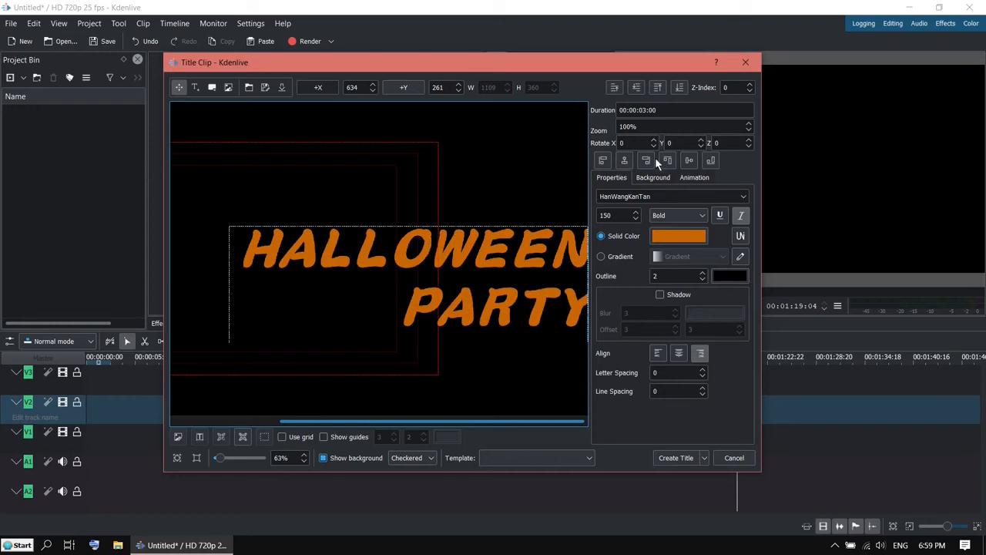
Centre the title in the frame, centre-align both lines, and add it to the bin.
left_click(624, 163)
left_click(688, 161)
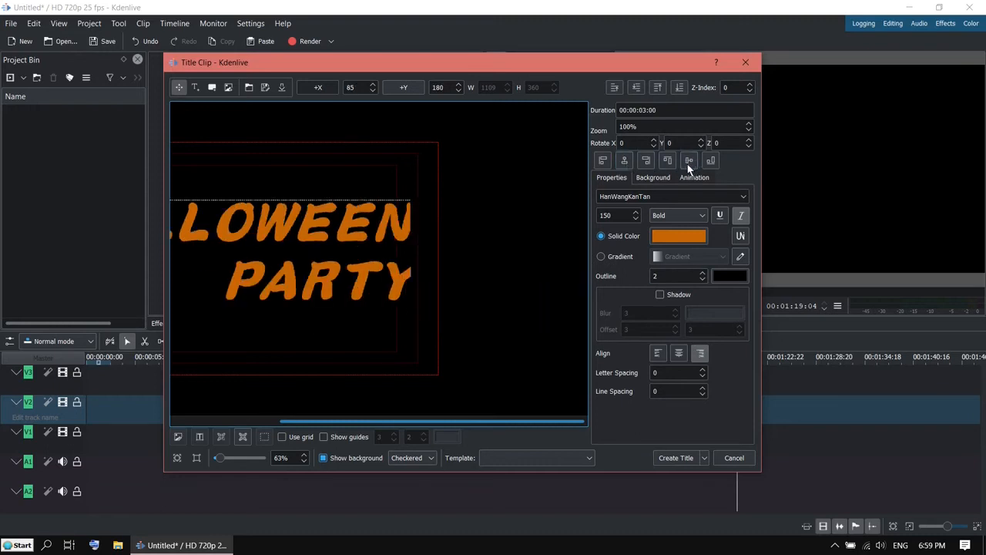
left_click(679, 353)
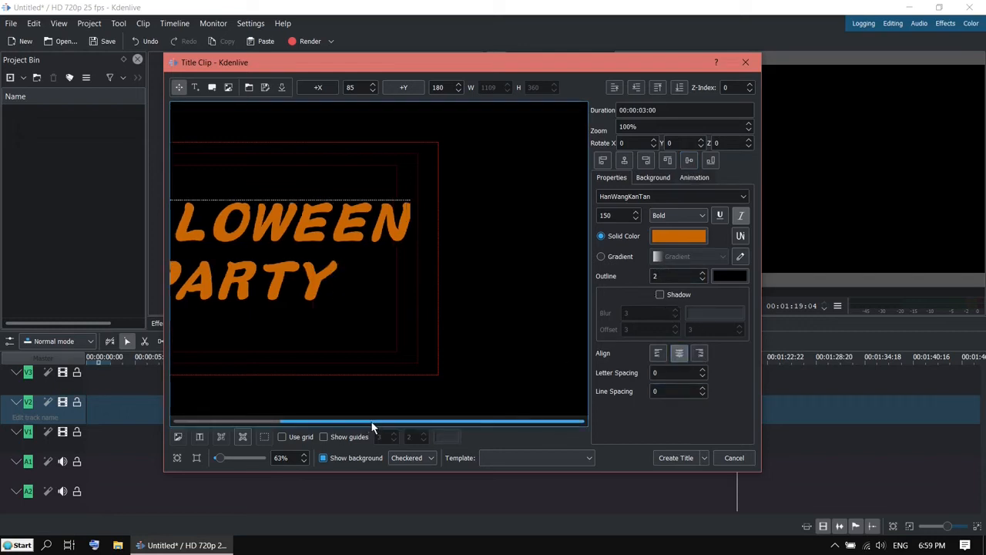
left_click_drag(369, 421, 275, 426)
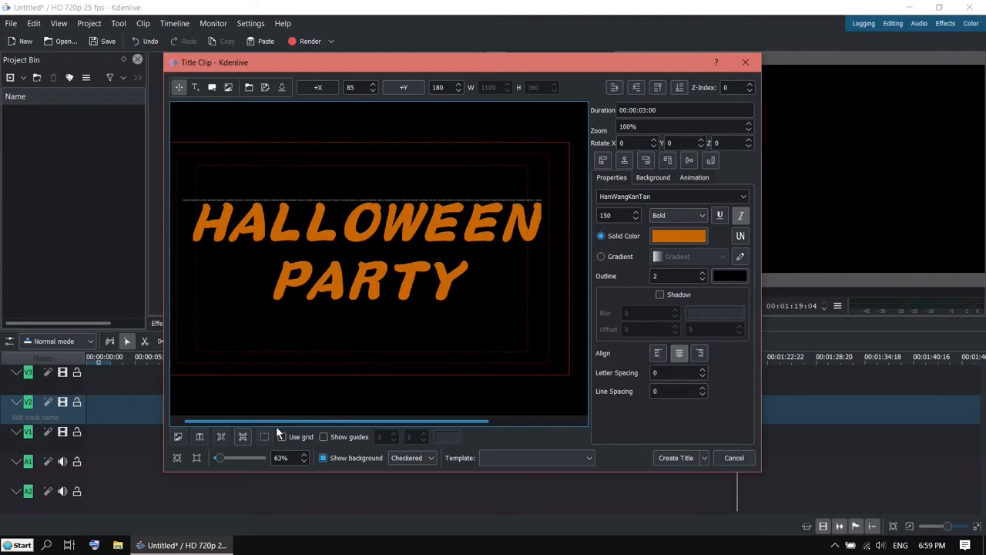
left_click(685, 457)
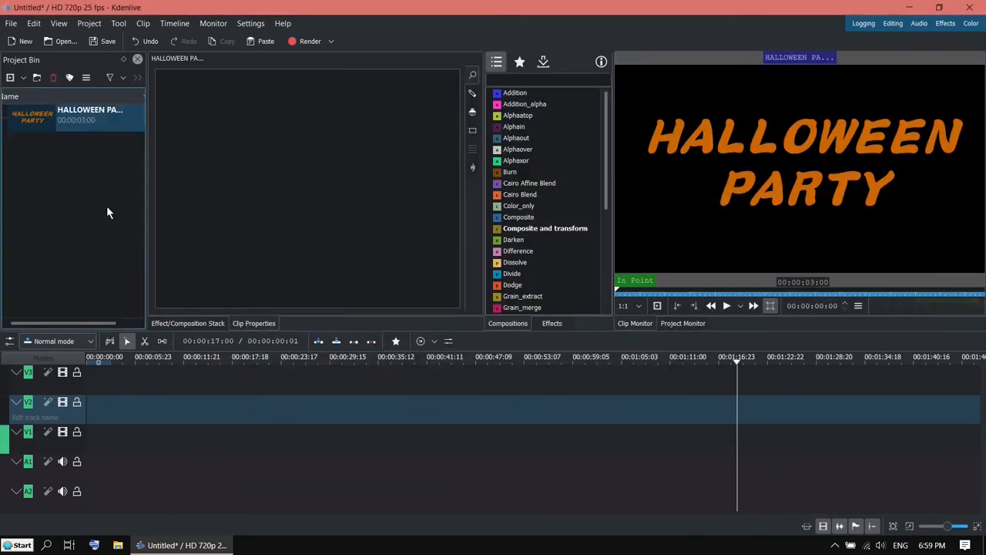
Create a dark red (#8b200d) colour clip and place the title at the start of V3.
left_click(23, 78)
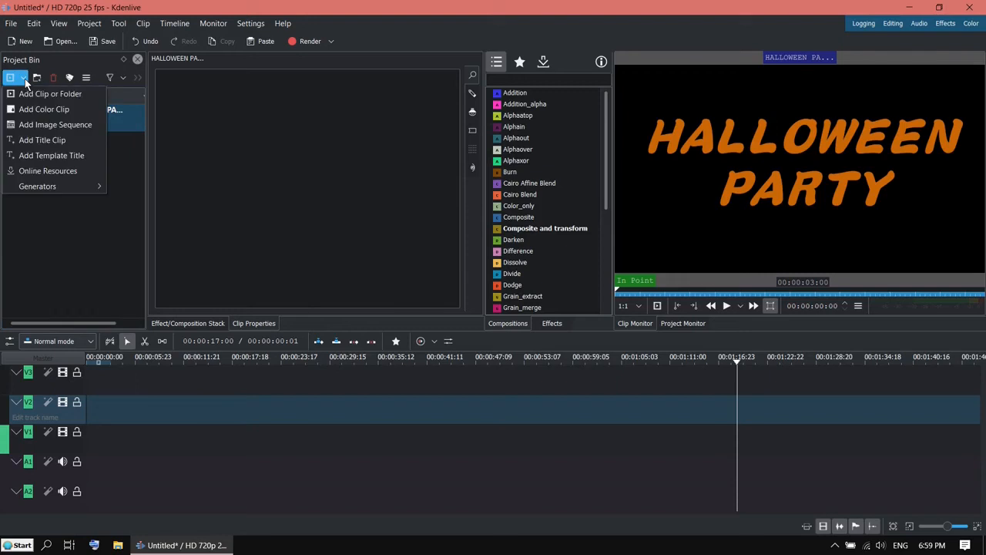
left_click(66, 110)
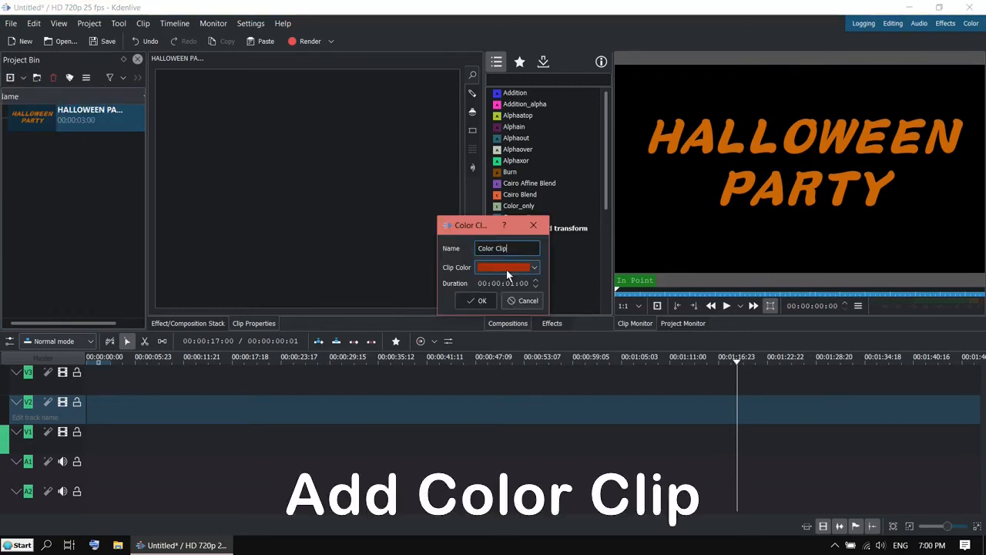
left_click(527, 270)
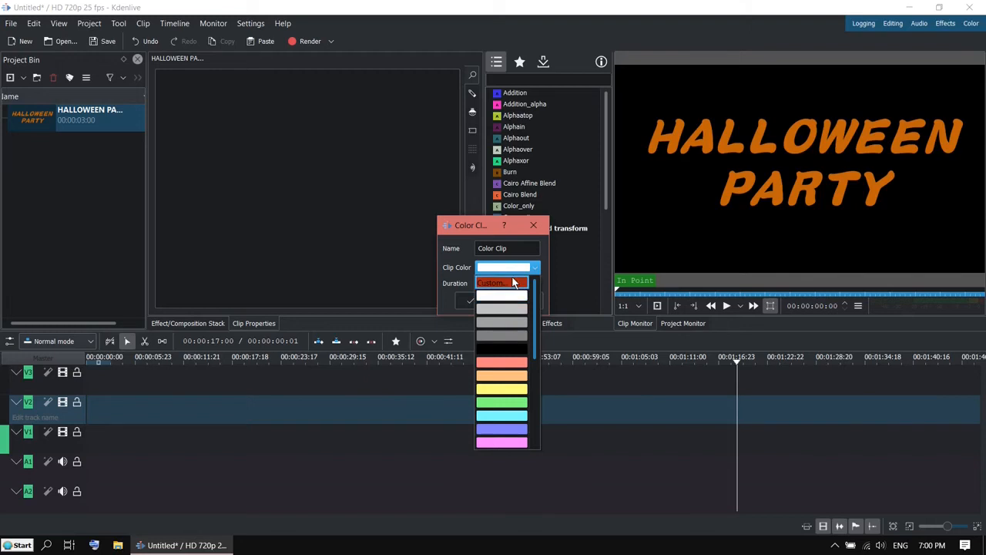
left_click(514, 283)
left_click_drag(610, 208, 605, 214)
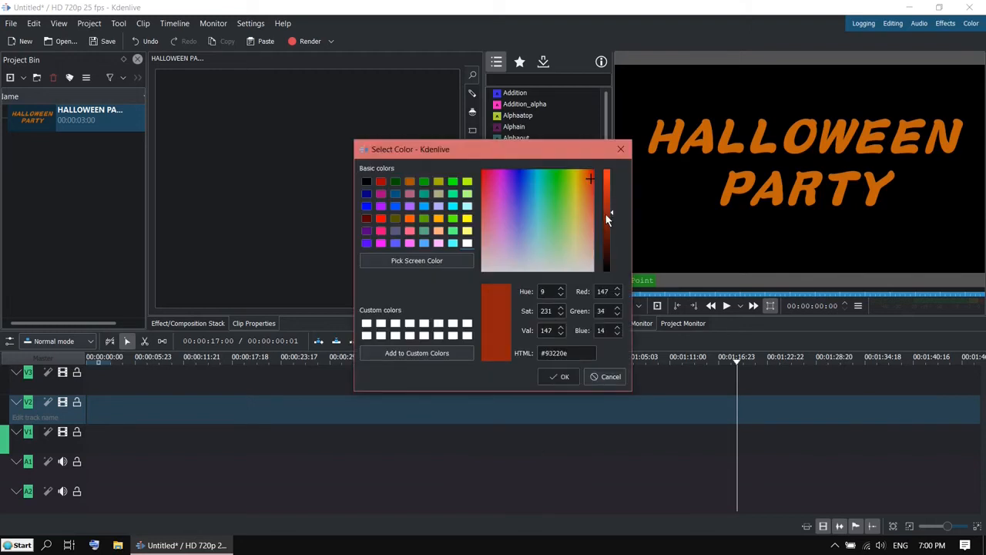
left_click(562, 377)
left_click(488, 305)
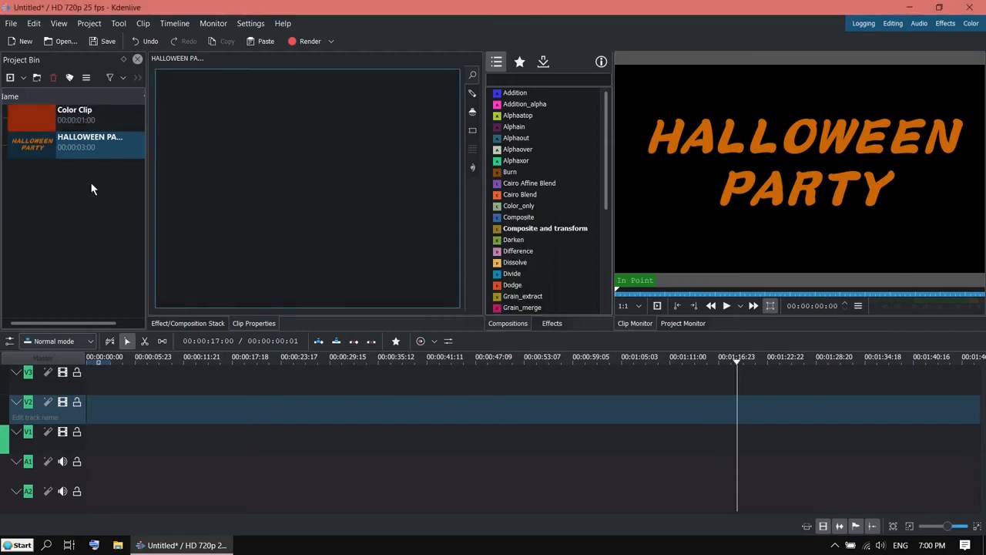
left_click_drag(43, 144, 125, 381)
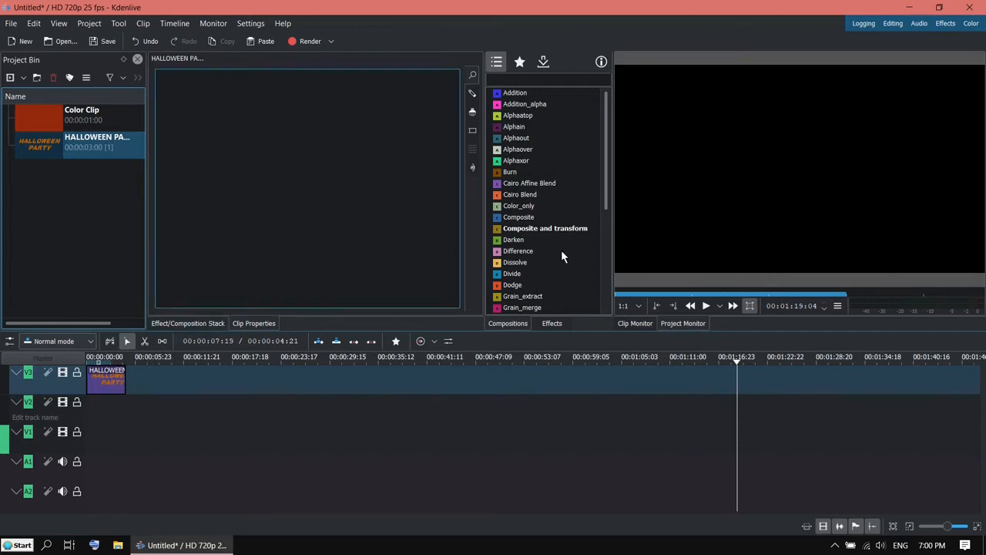
Place the dark red colour clip on V2 and lengthen it to match the title.
left_click(893, 525)
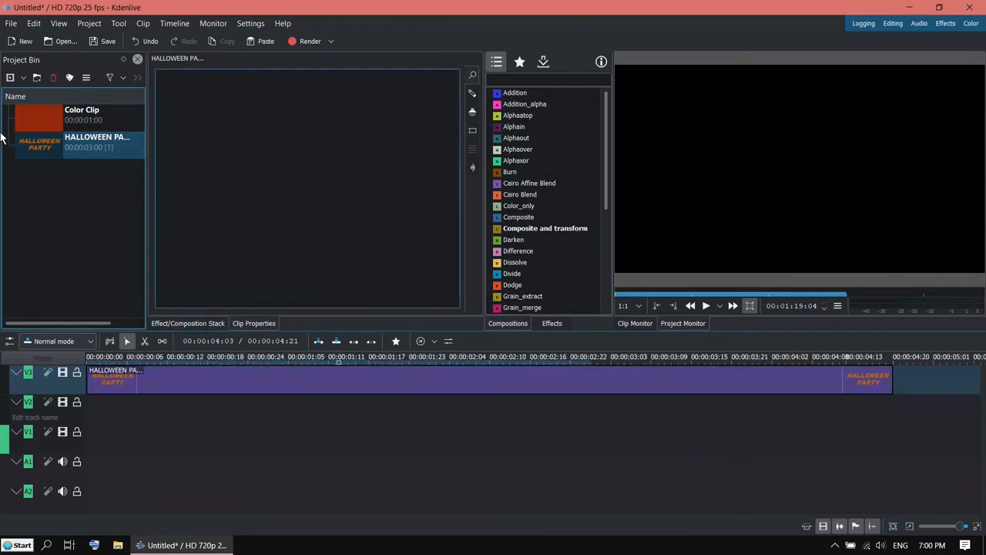
left_click_drag(34, 117, 90, 405)
left_click_drag(254, 413, 893, 438)
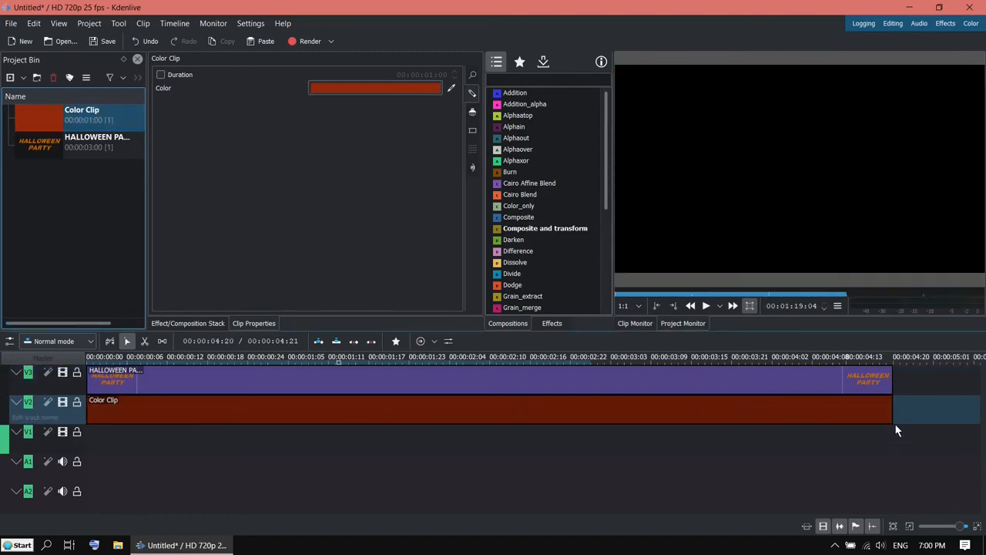
Add an Alphain composition between the title and colour clip, then scrub to preview.
left_click(515, 77)
type("al")
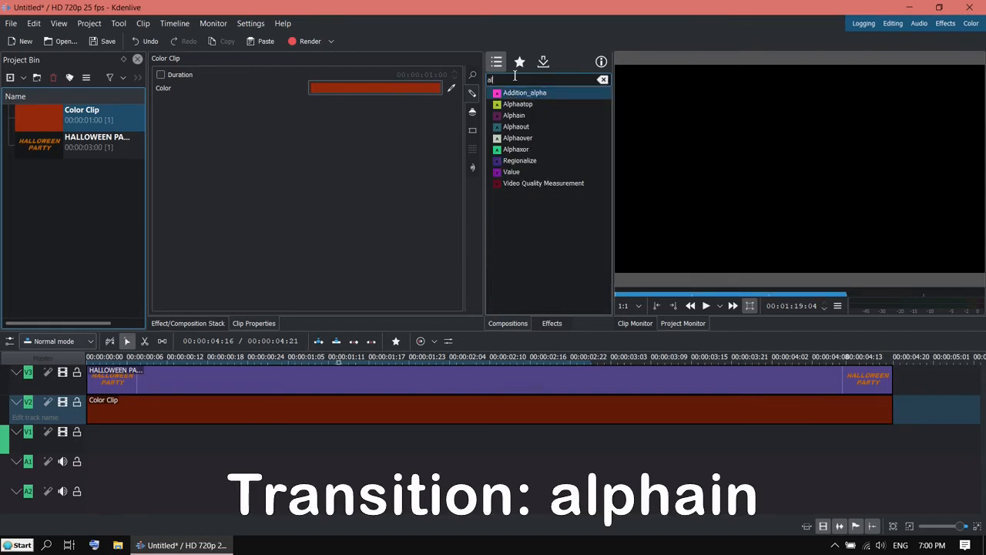
type("phai")
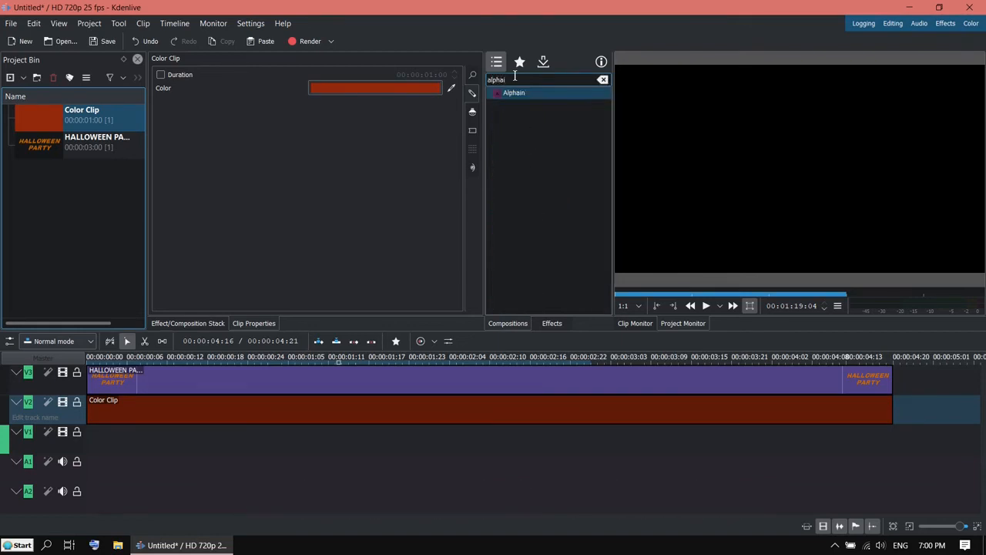
left_click(497, 93)
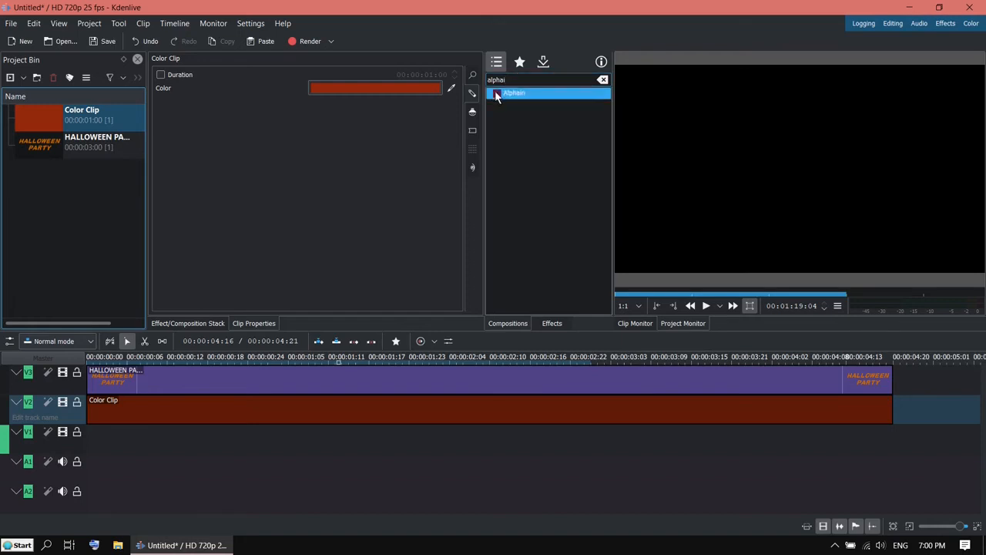
left_click_drag(495, 90, 409, 391)
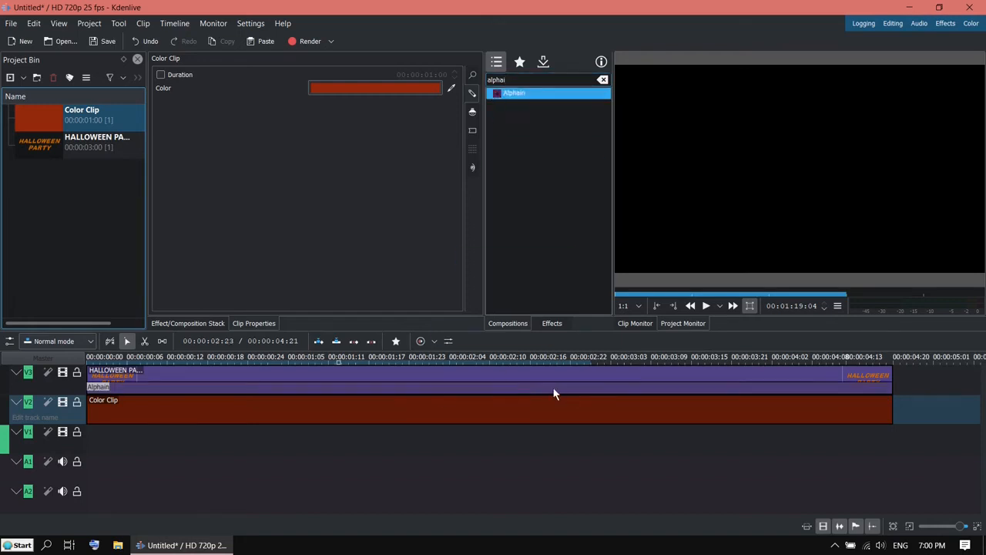
left_click_drag(476, 359, 404, 359)
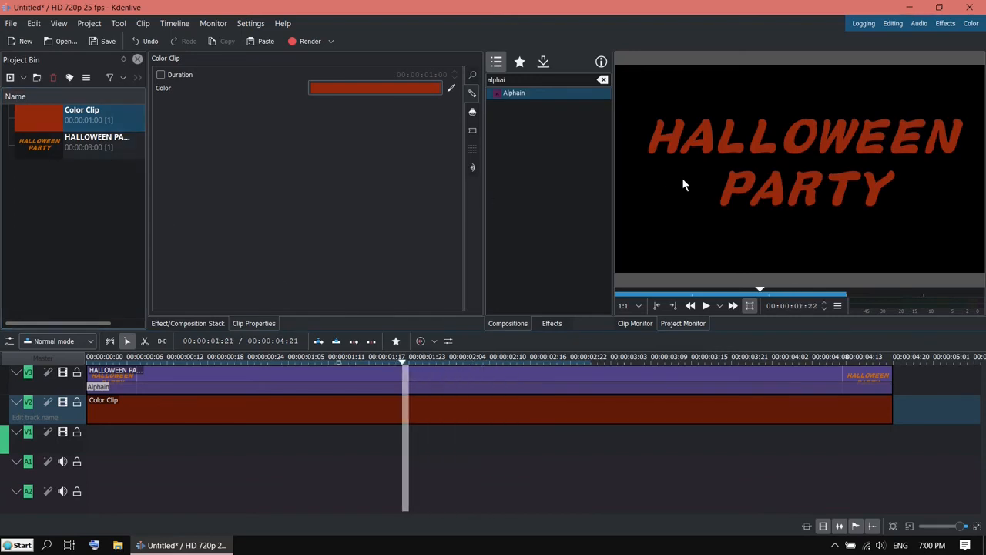
double_click(44, 139)
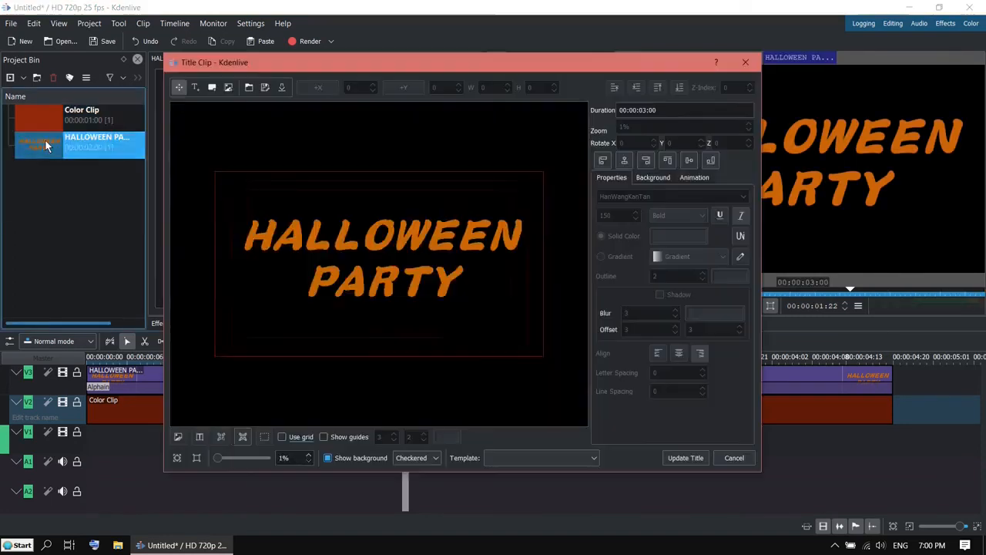
left_click(657, 179)
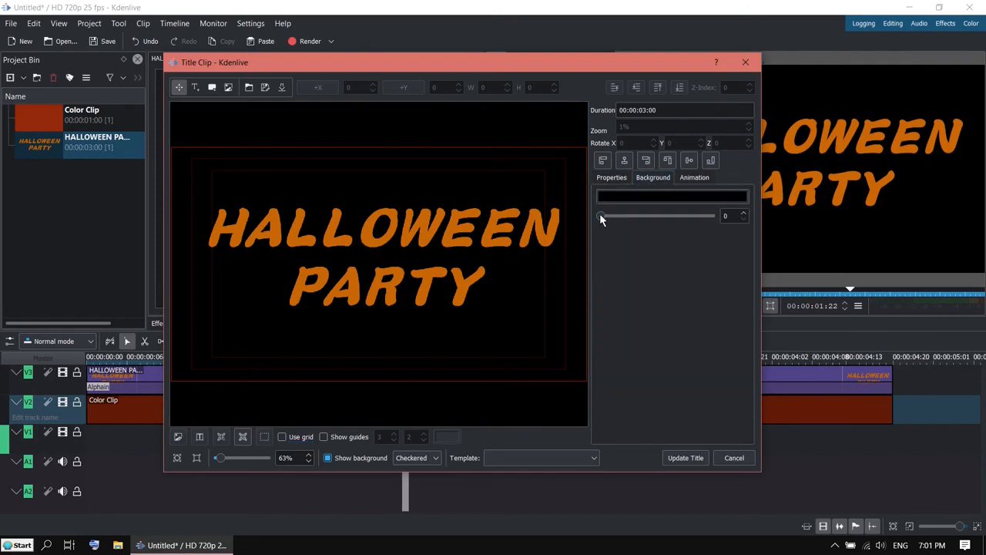
left_click_drag(600, 219, 719, 220)
left_click(686, 458)
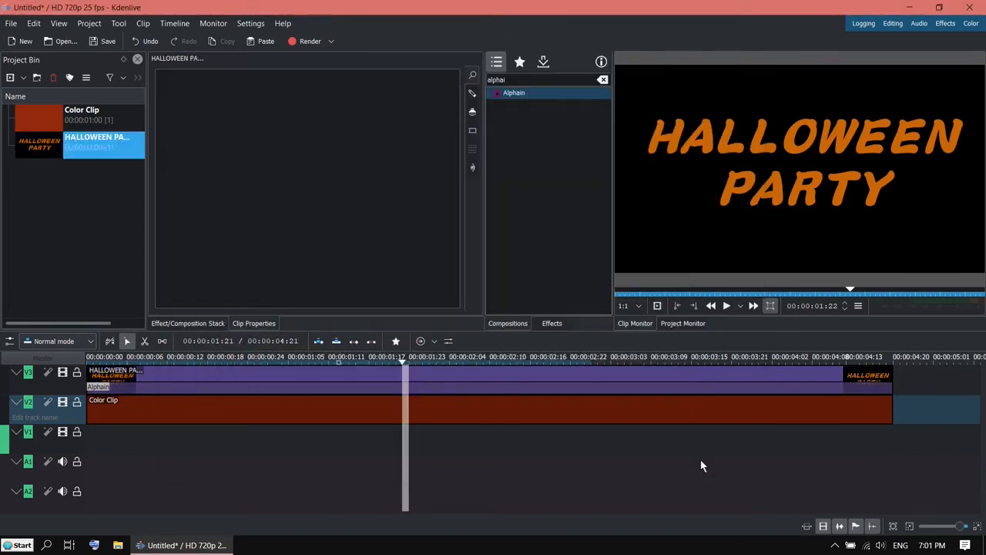
left_click(250, 359)
left_click_drag(253, 364, 297, 363)
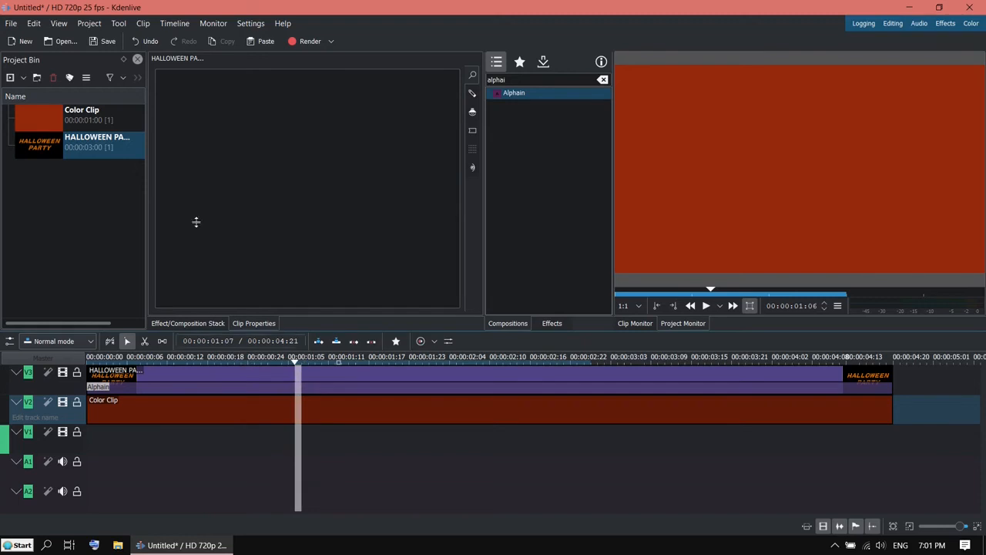
double_click(46, 139)
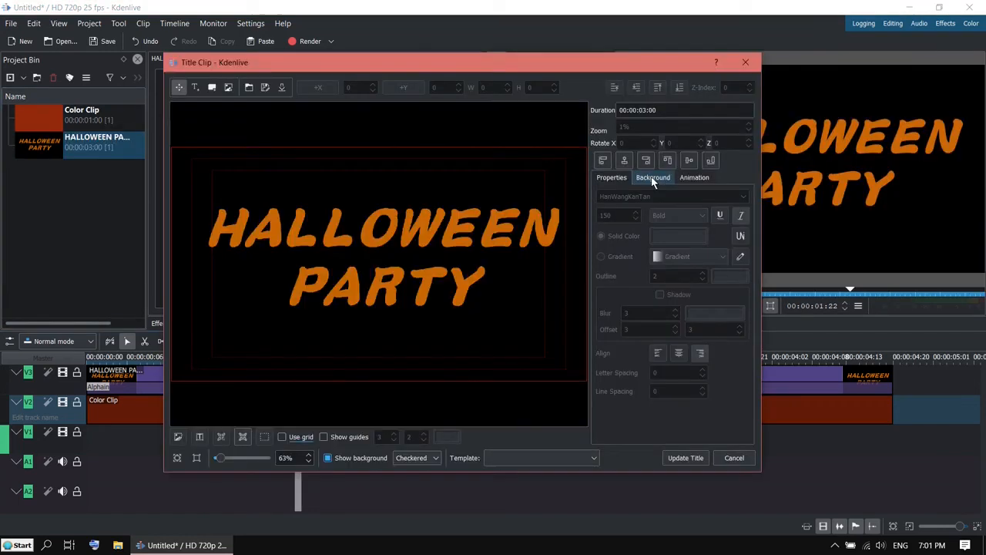
left_click(653, 178)
left_click_drag(711, 215, 584, 222)
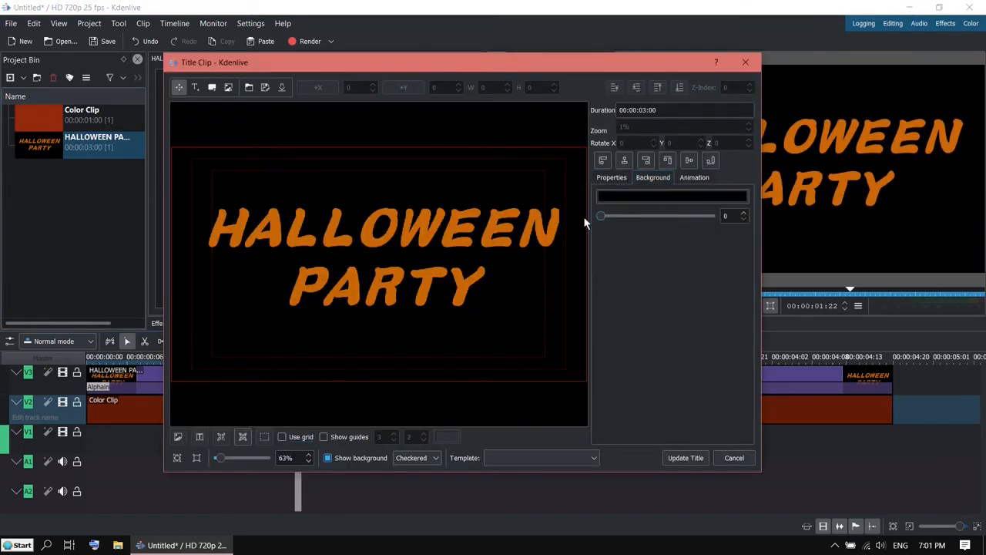
left_click(685, 458)
mouse_move(247, 358)
left_mouse_down()
mouse_move(285, 365)
mouse_move(239, 366)
left_mouse_up()
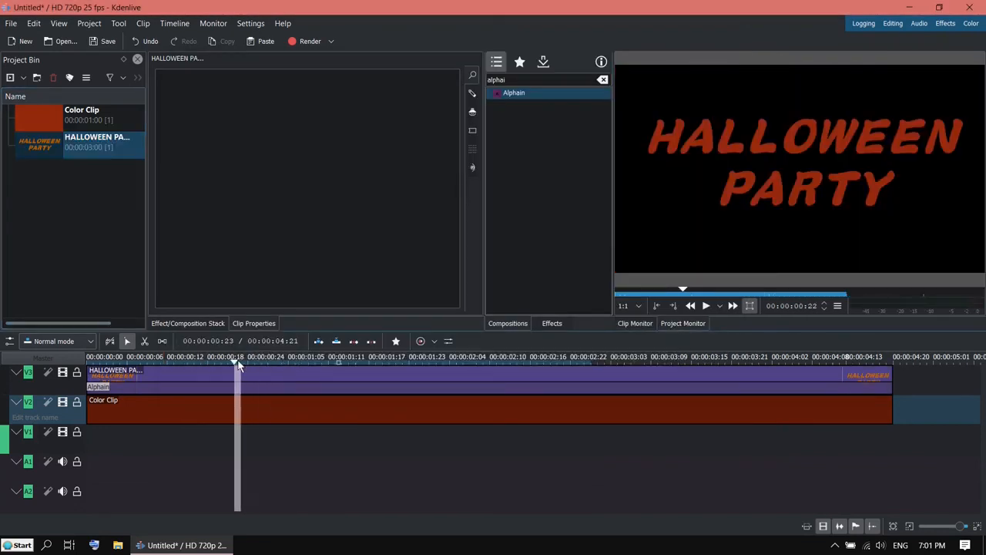
Put the HALLOWEEN PARTY title on V1 and stretch it to 00:00:04:13.
left_click(40, 150)
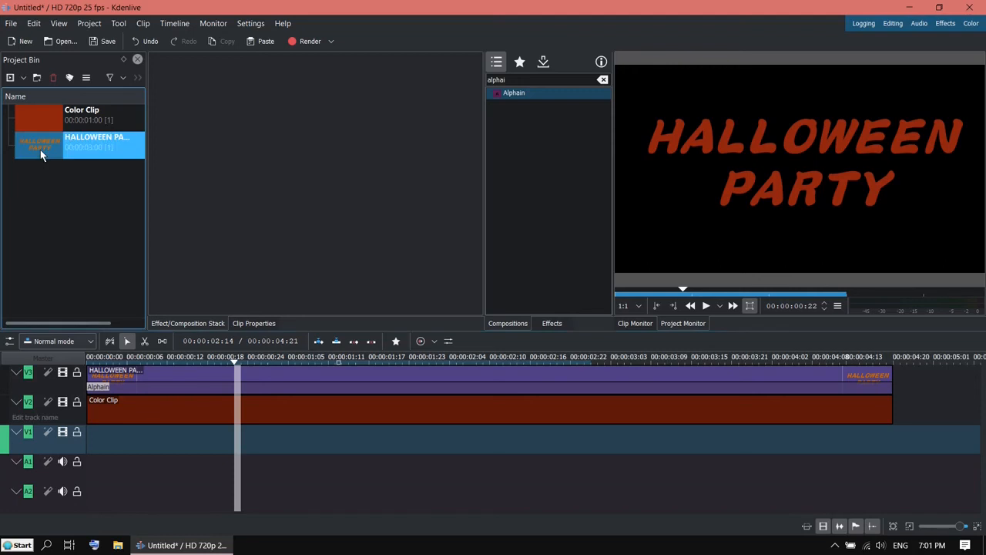
left_click_drag(40, 150, 92, 443)
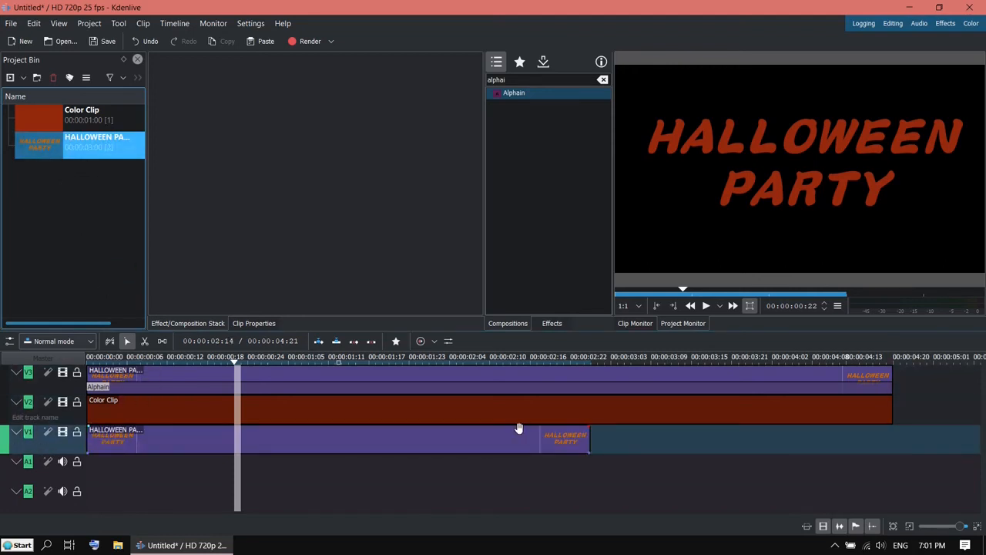
left_click_drag(590, 439, 891, 435)
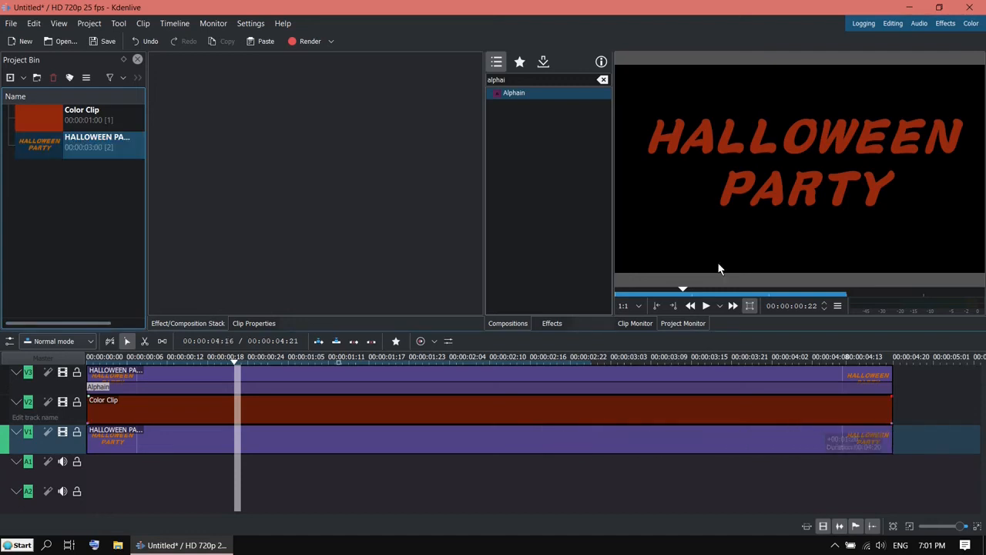
Add a Wipe composition between V2 and V1 and extend it to the clips' end.
double_click(560, 79)
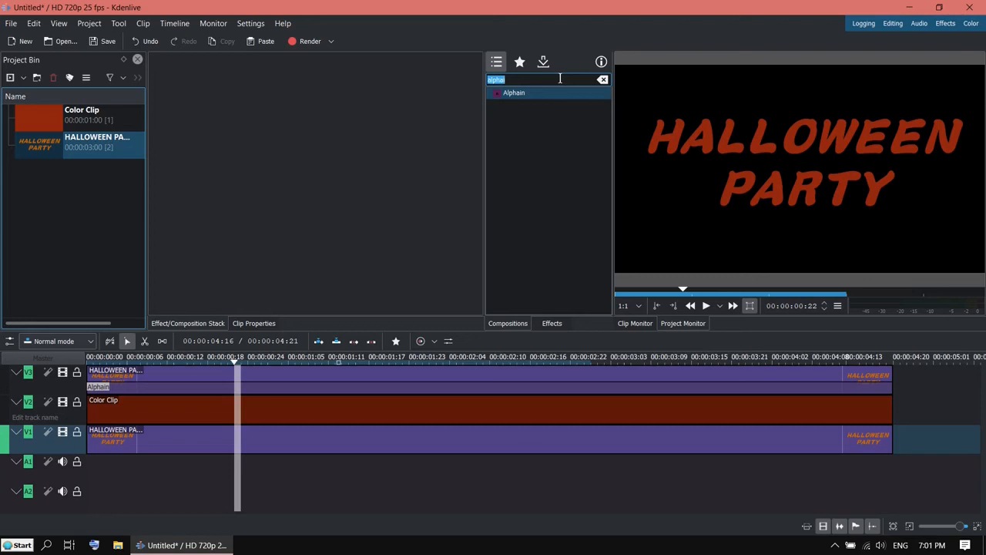
type("wip")
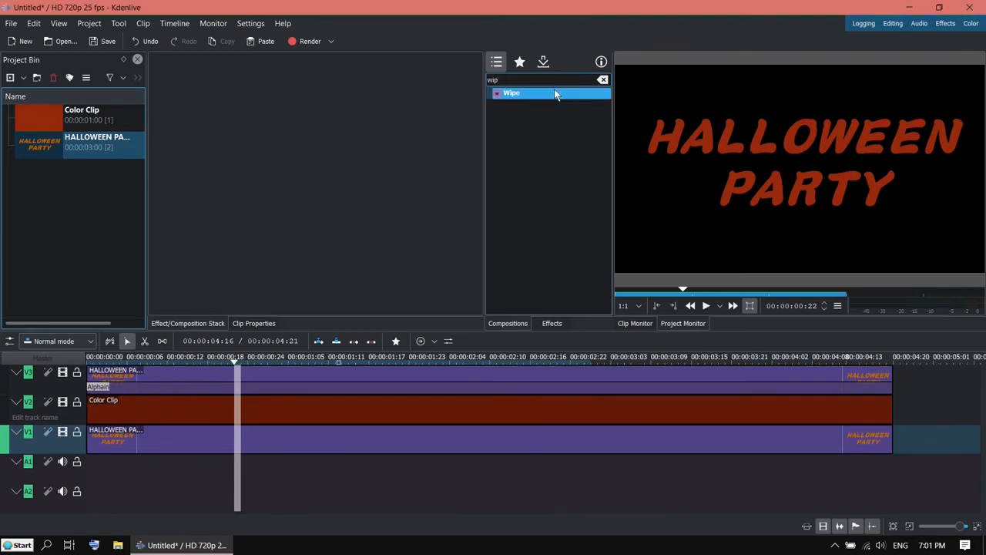
left_click_drag(554, 89, 101, 426)
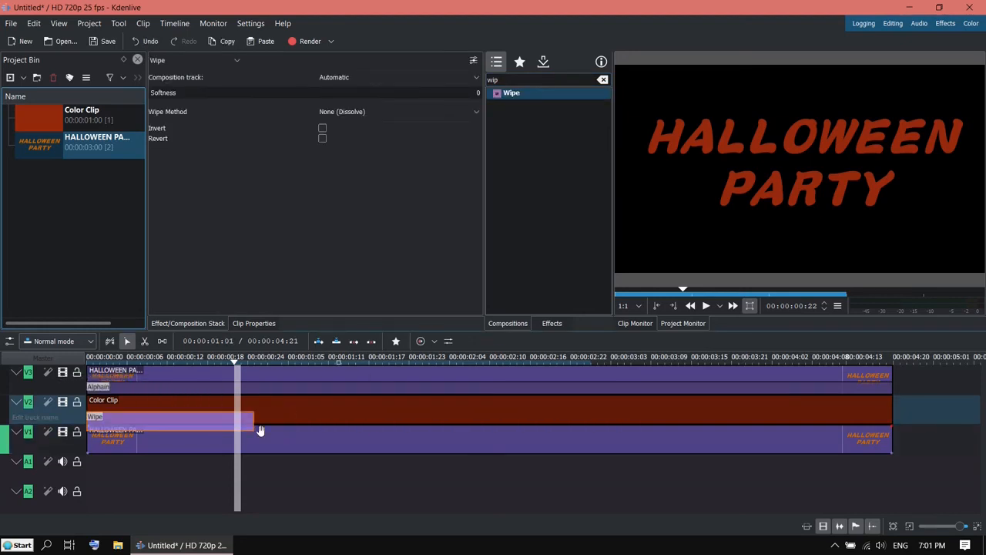
left_click_drag(303, 417, 889, 421)
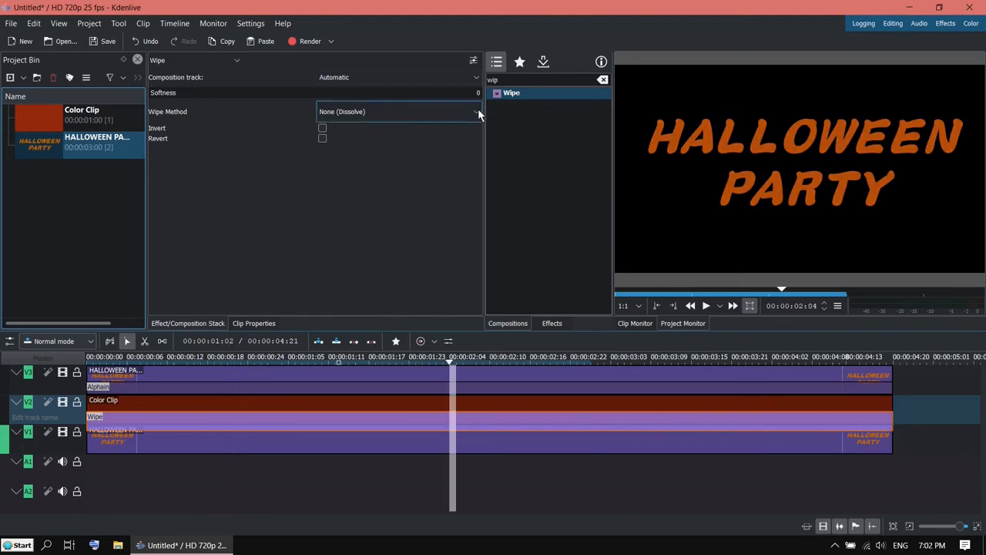
Set the Wipe method to curtain.pgm and scrub the timeline to preview it.
left_click(478, 112)
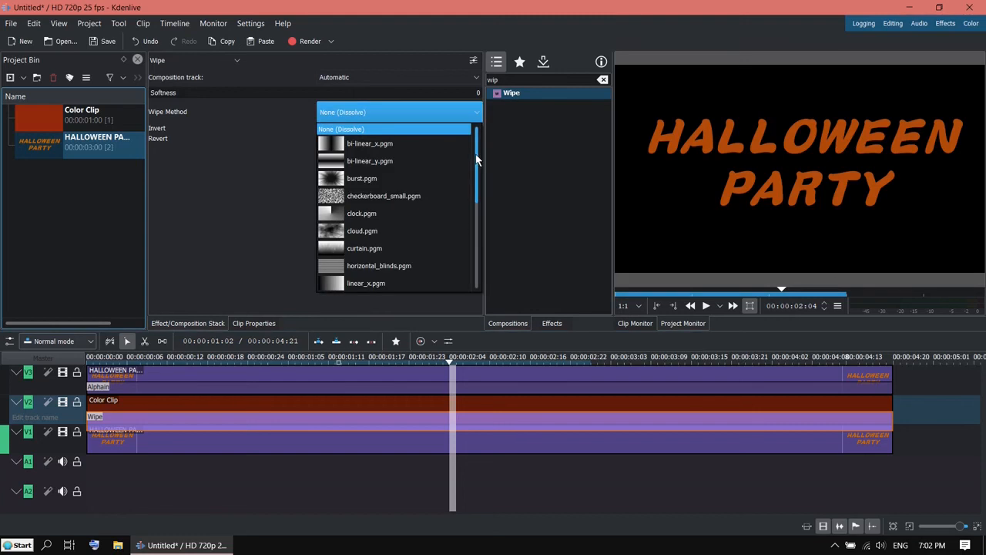
left_click_drag(476, 159, 476, 165)
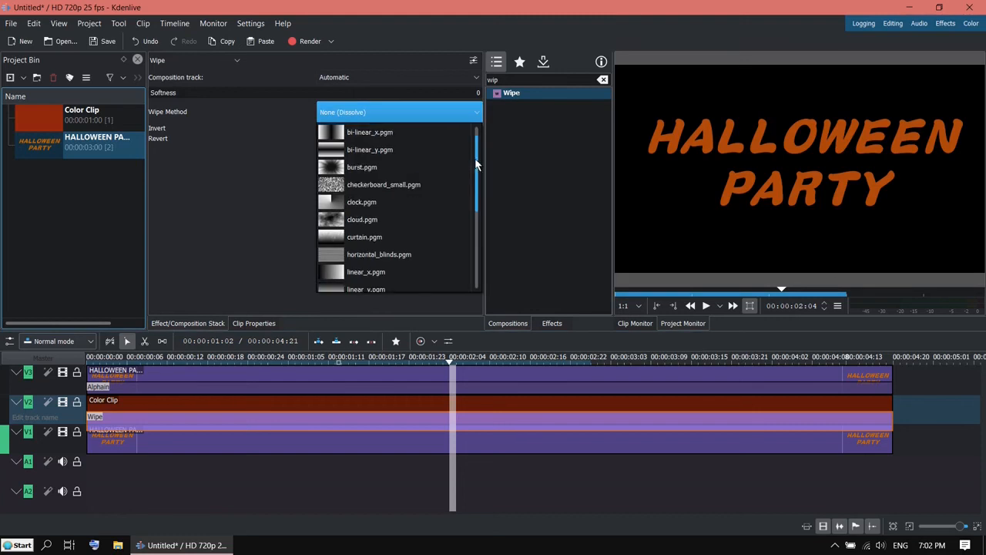
scroll(478, 173, "down", 1)
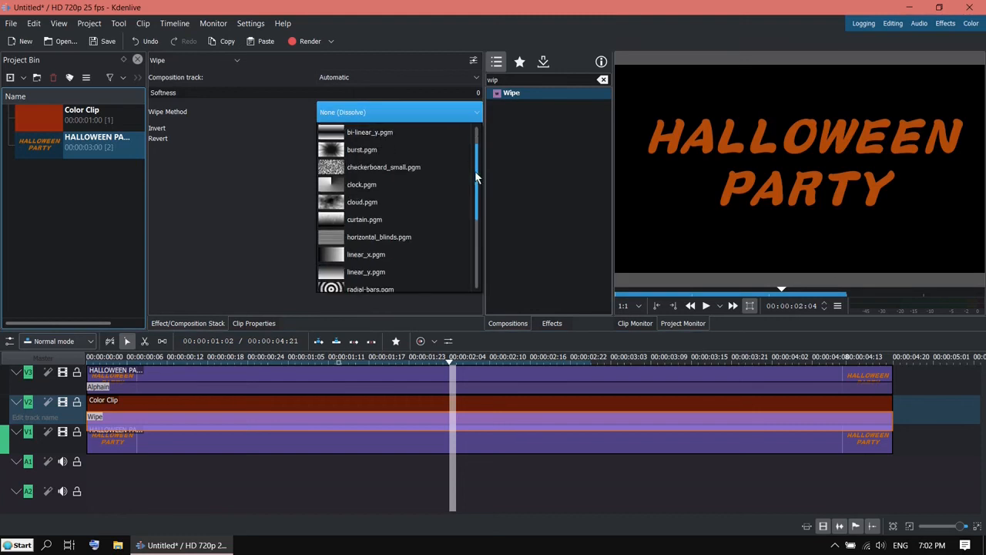
scroll(474, 177, "down", 1)
left_click(394, 202)
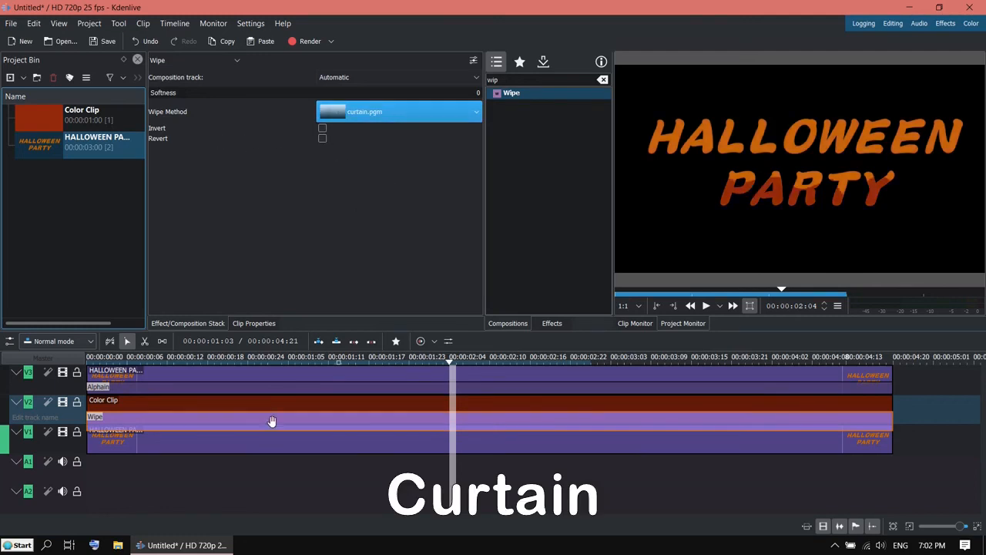
left_click_drag(222, 363, 607, 358)
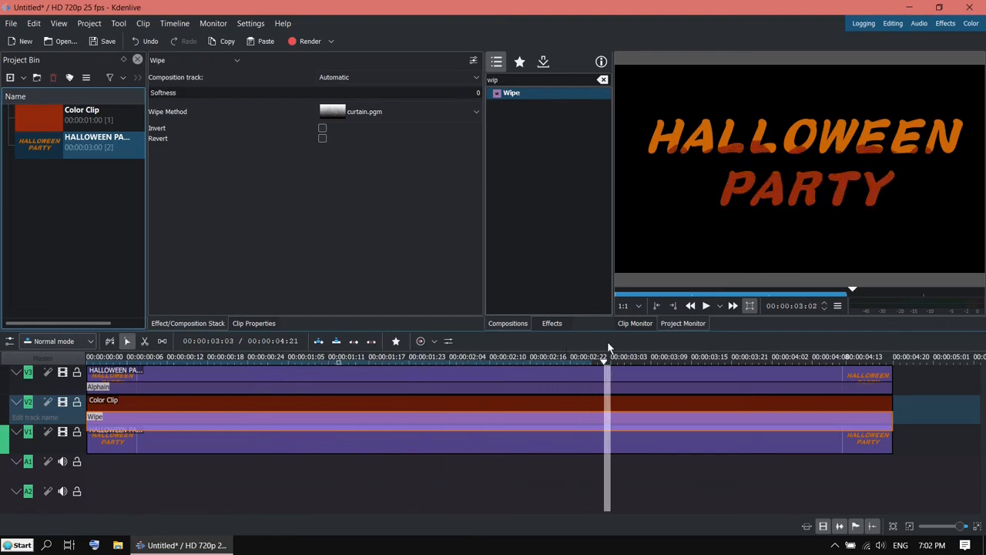
Turn on Invert for the curtain wipe and scrub from the start to check it.
left_click(323, 129)
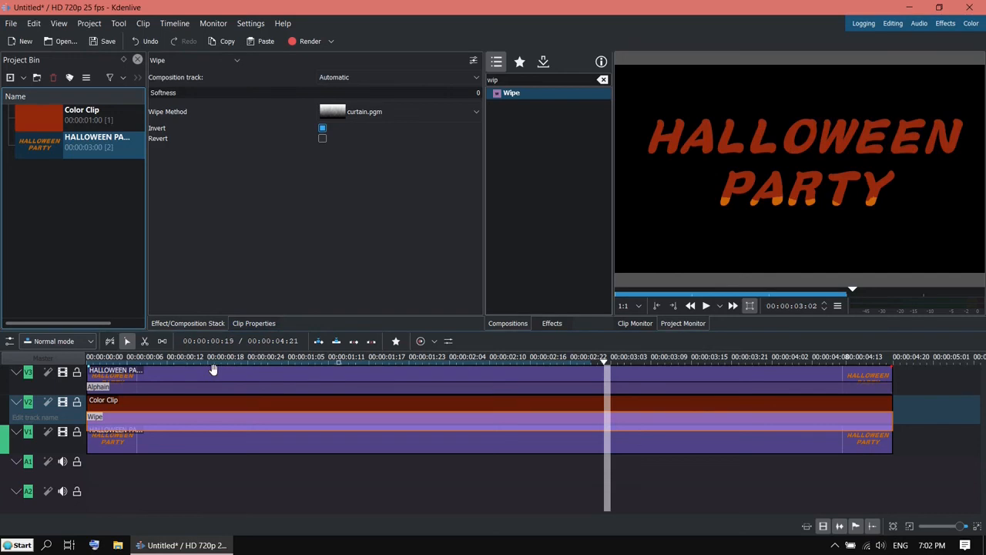
left_click(225, 360)
left_click_drag(236, 359, 87, 407)
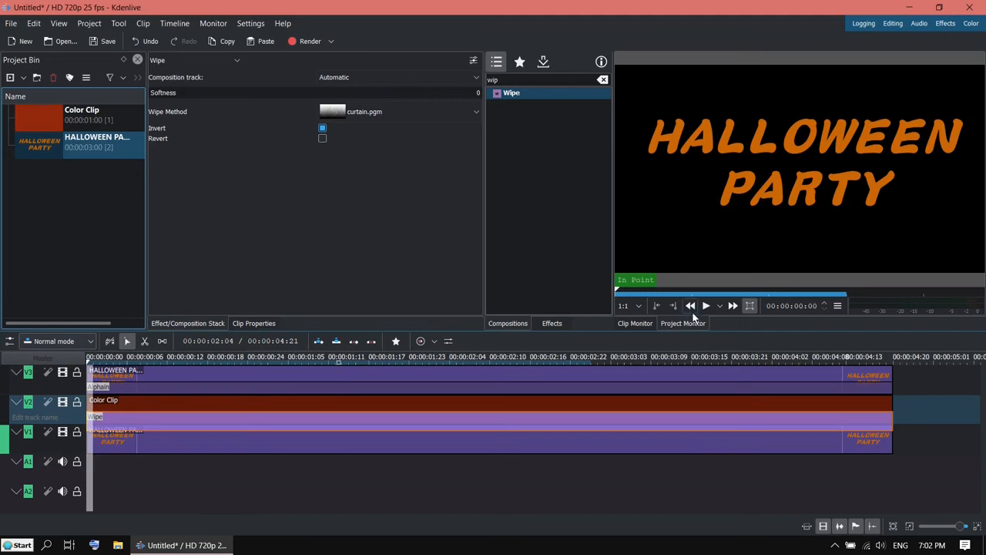
left_click(704, 309)
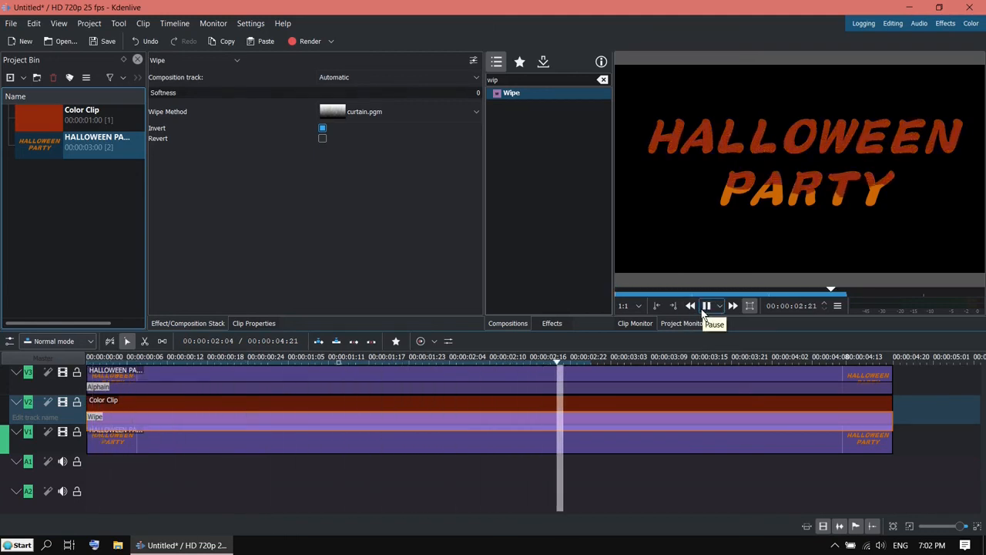
left_click(705, 309)
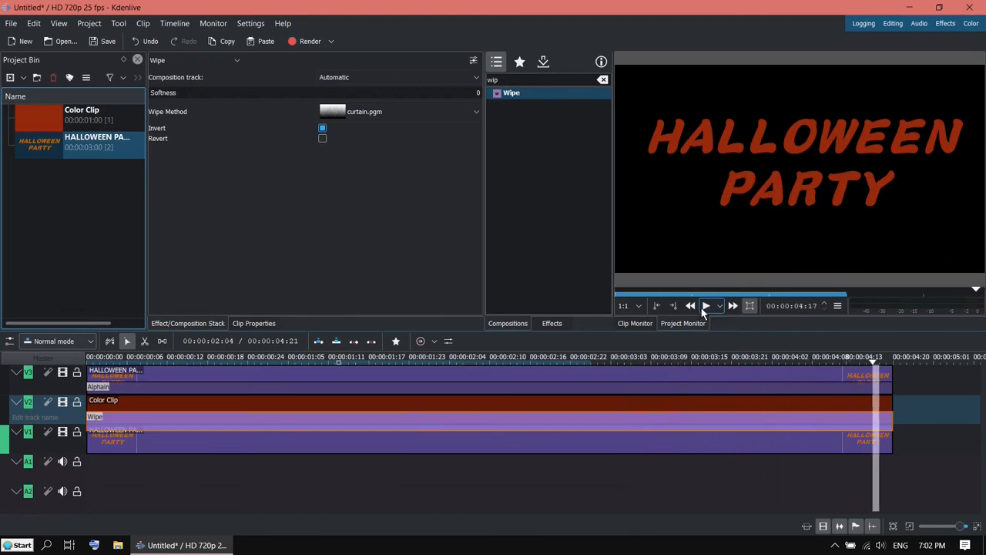